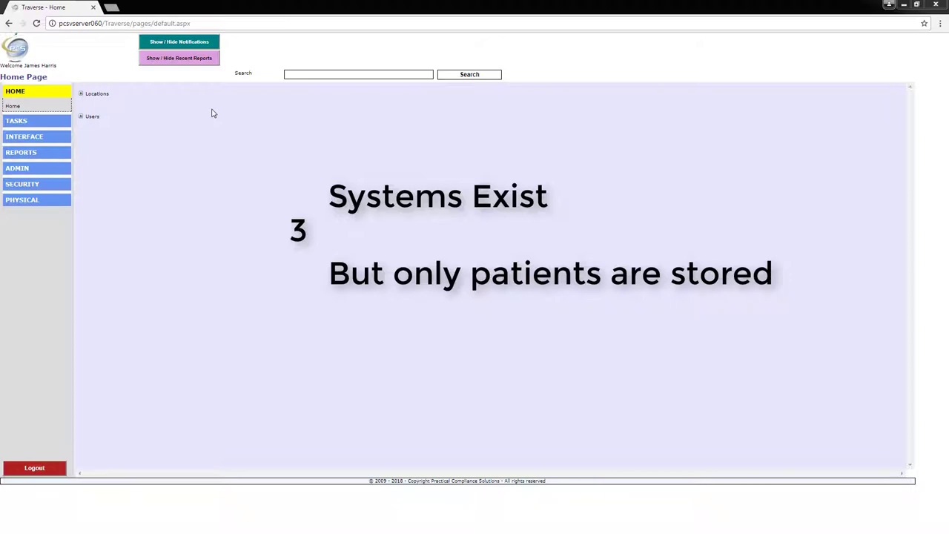
Expand the INTERFACE section on the Home page to reveal Import Data and Export Data
click(29, 137)
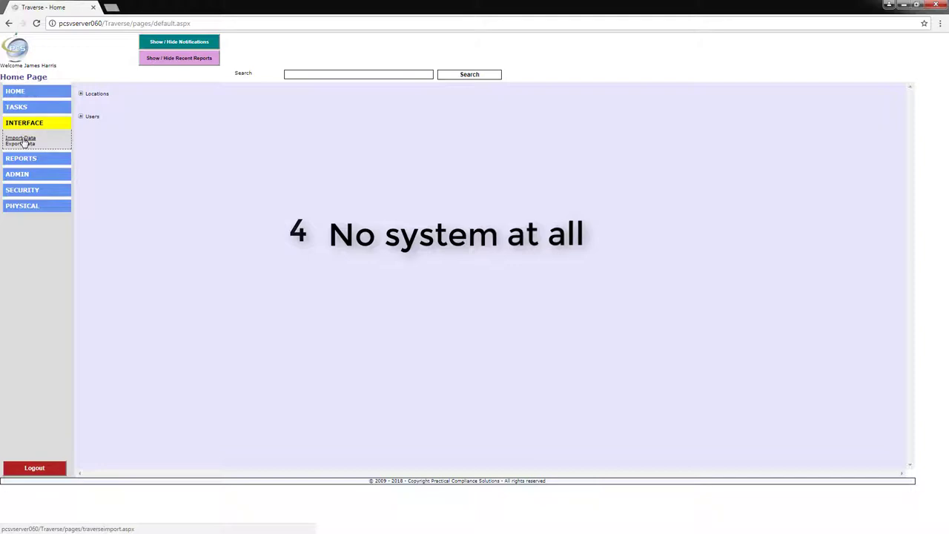
click(22, 139)
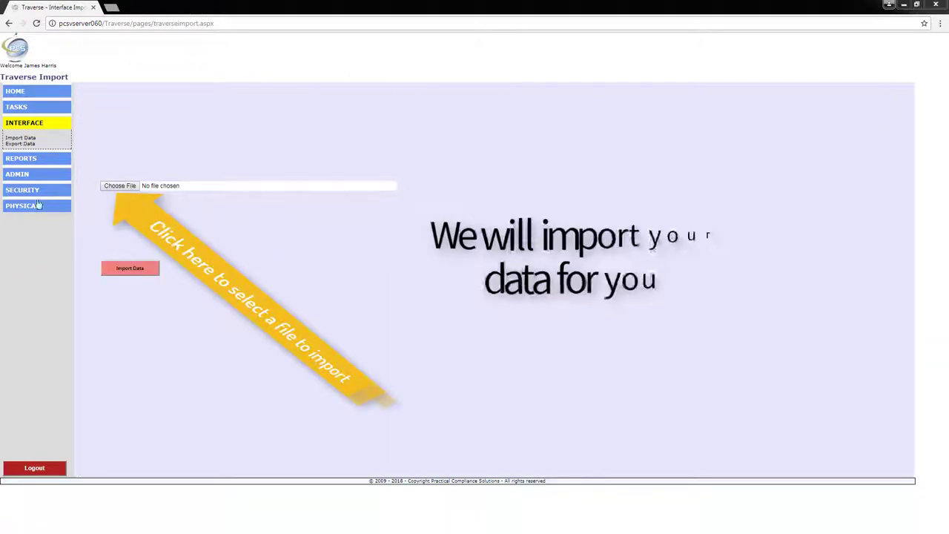
click(20, 144)
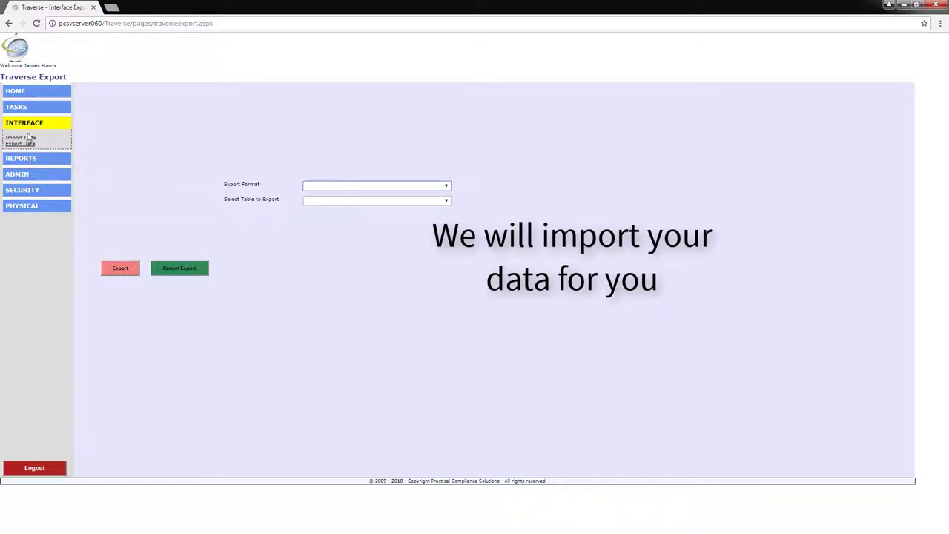
click(16, 93)
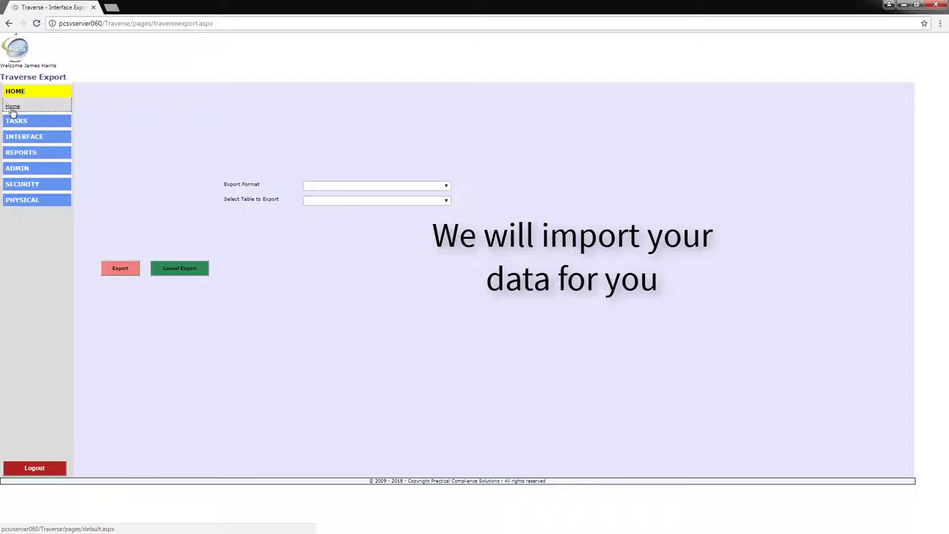
click(12, 108)
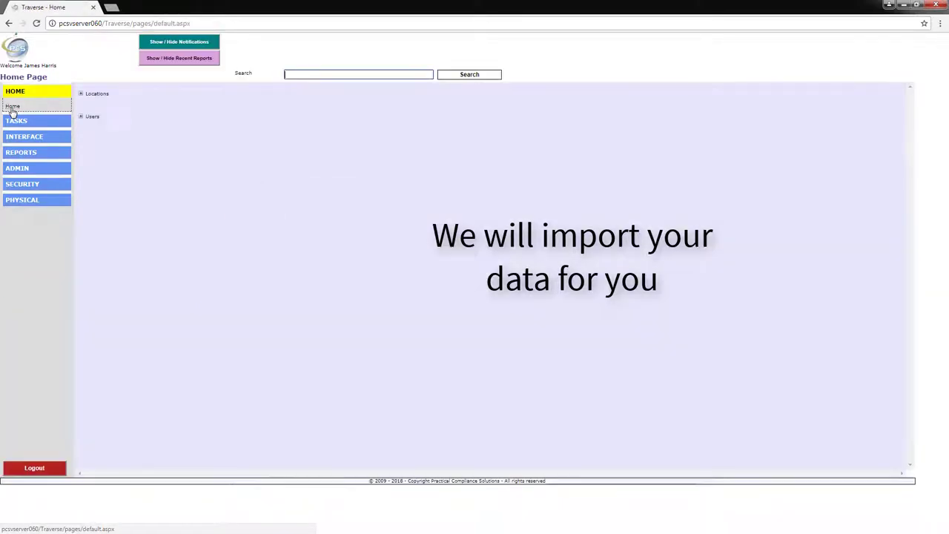
On Chart Reports, set Report Format to PDF and Barcode Label Format to Avery 8250
click(20, 154)
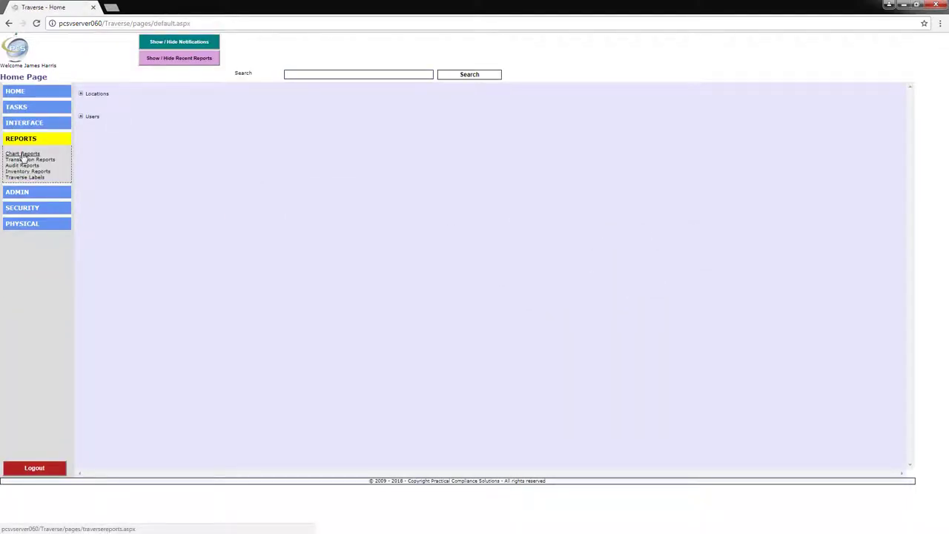
click(23, 155)
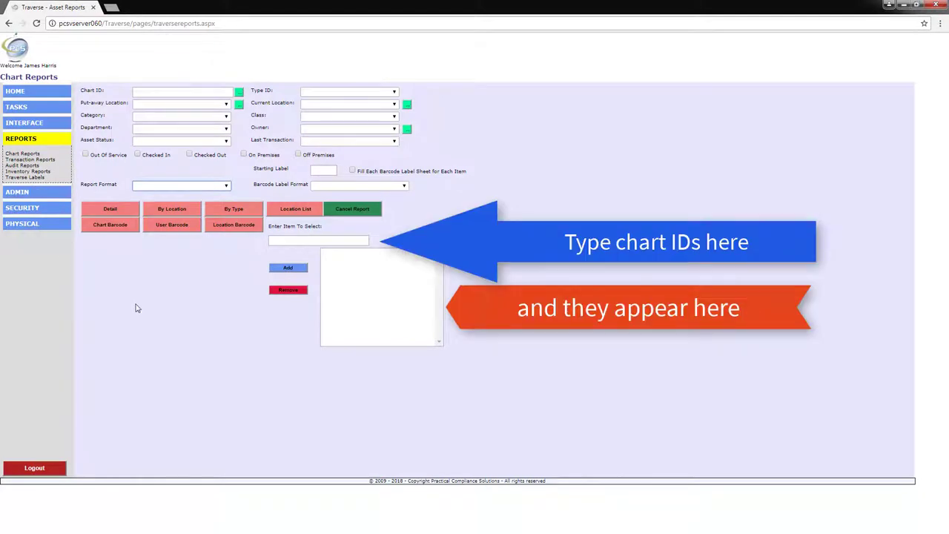
click(226, 185)
click(146, 224)
click(401, 186)
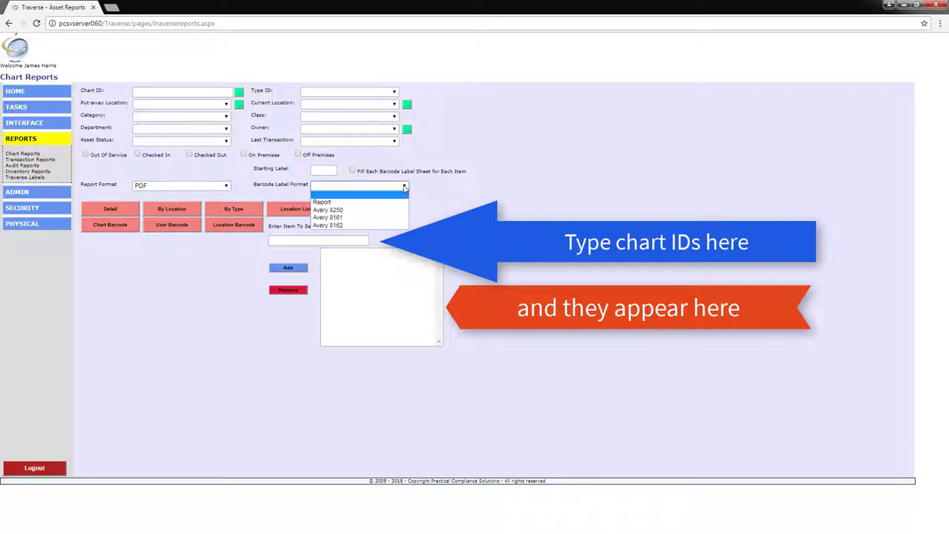
click(331, 213)
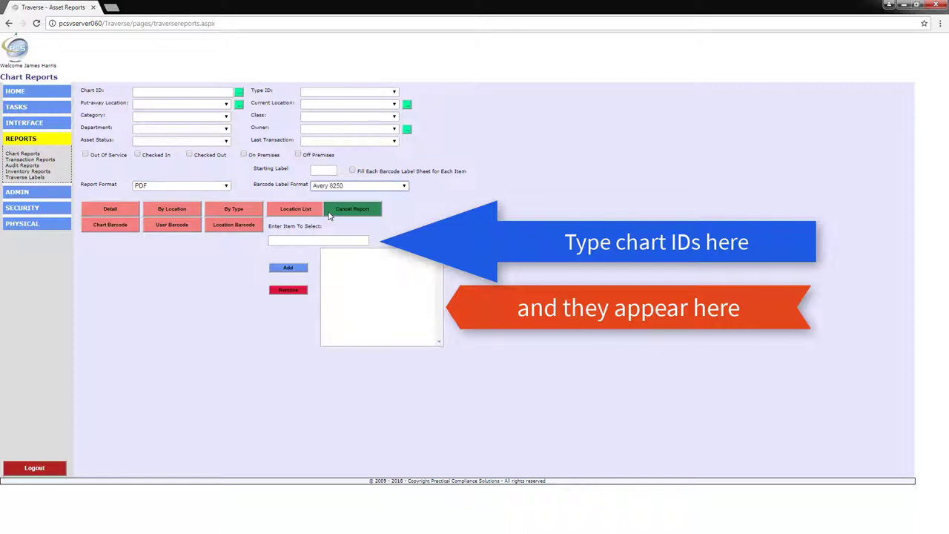
Add chart IDs 1, 3, 4, 5 and 10 to the item list, skipping invalid chart 2
click(276, 243)
text(1)
key(Return)
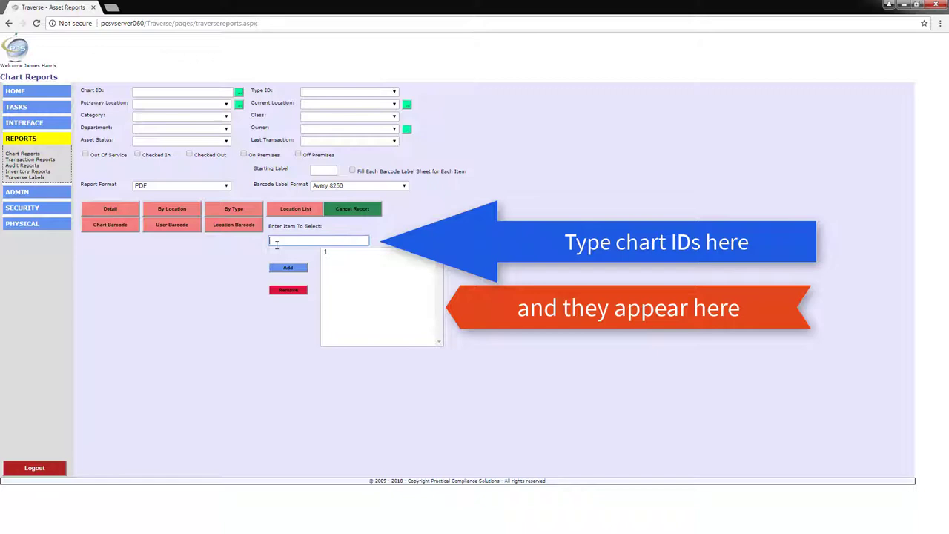
text(2)
key(Return)
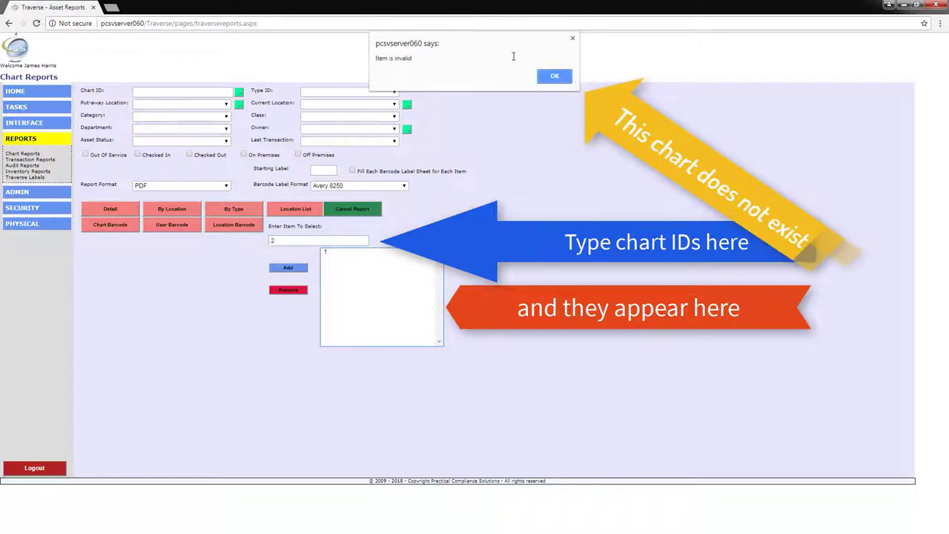
click(555, 76)
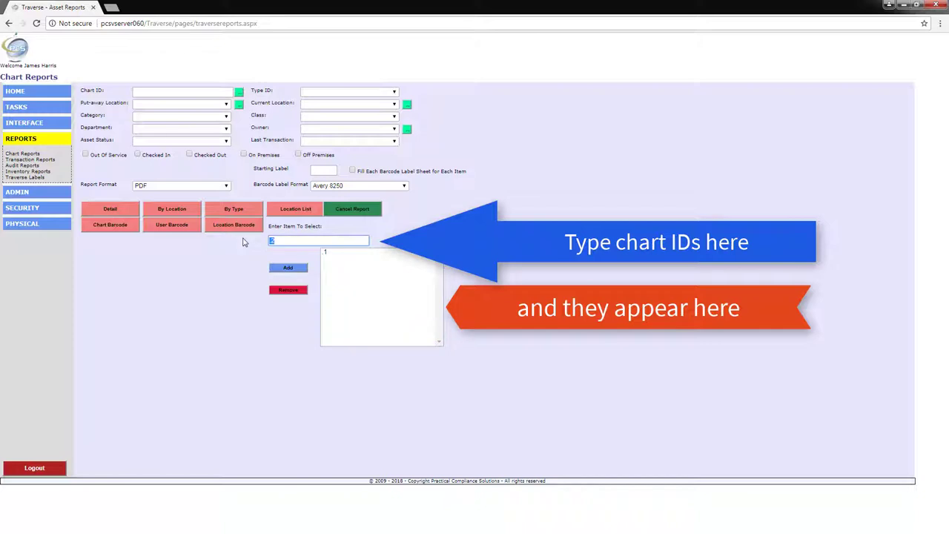
text(3)
key(Return)
text(4)
key(Return)
text(5)
key(Return)
text(10)
key(Return)
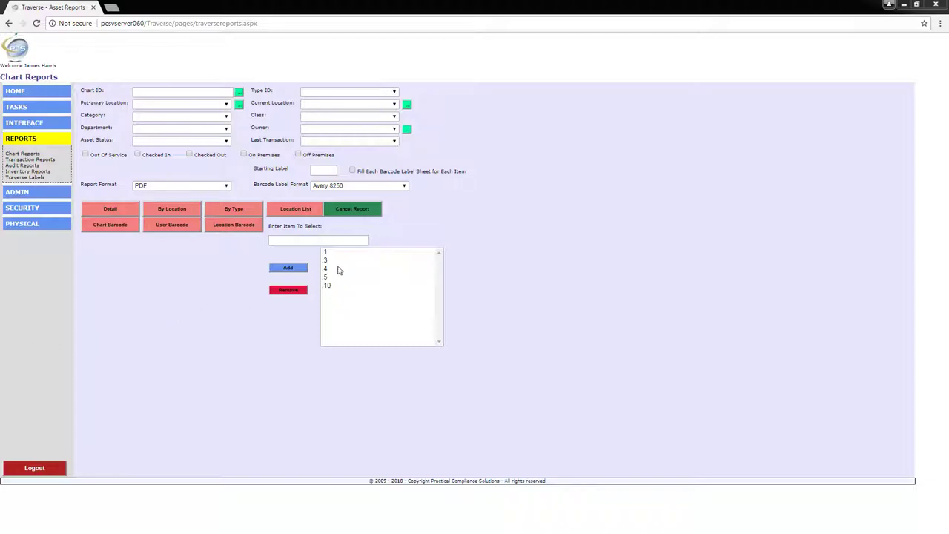
Generate the Chart Barcode PDF of labels, review it, and close it
click(124, 227)
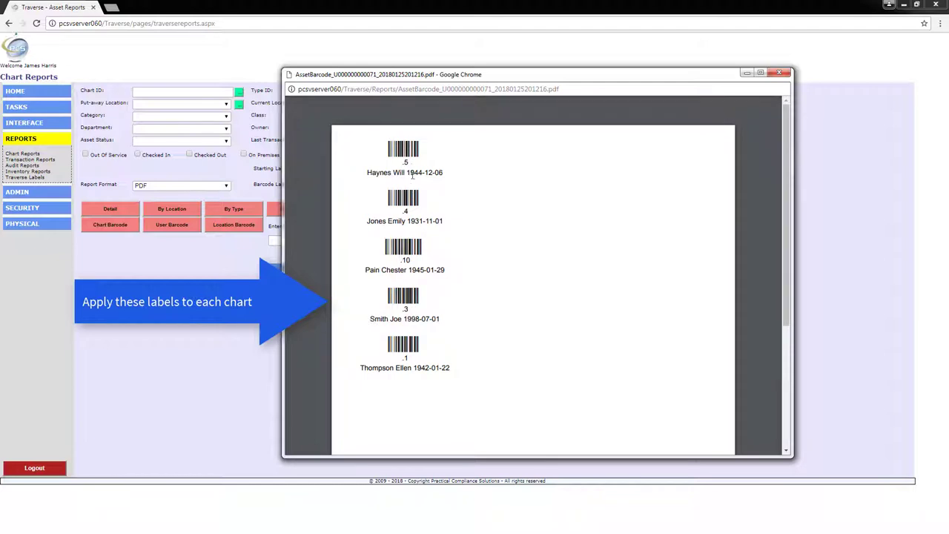
click(780, 73)
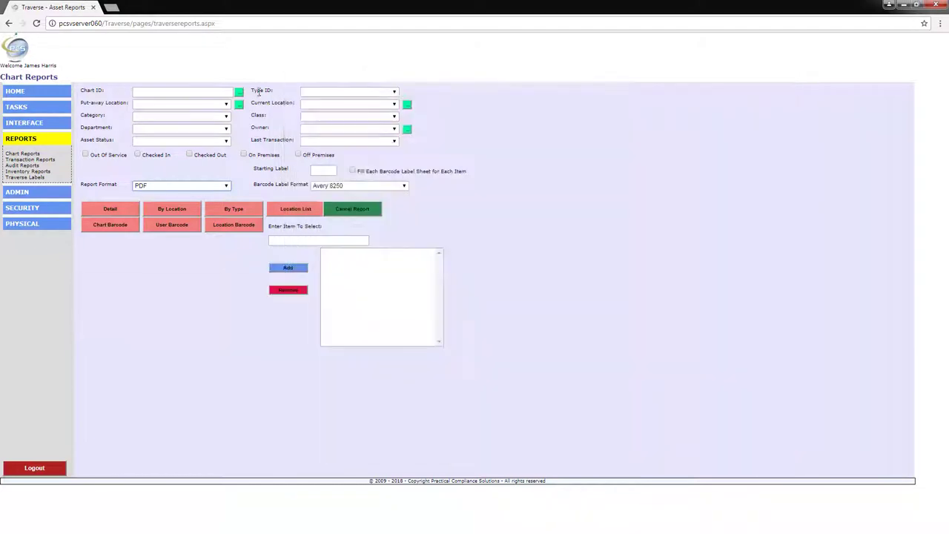
On Tasks > Transactions, add chart 1 to the Move Chart list
mouse_move(11, 100)
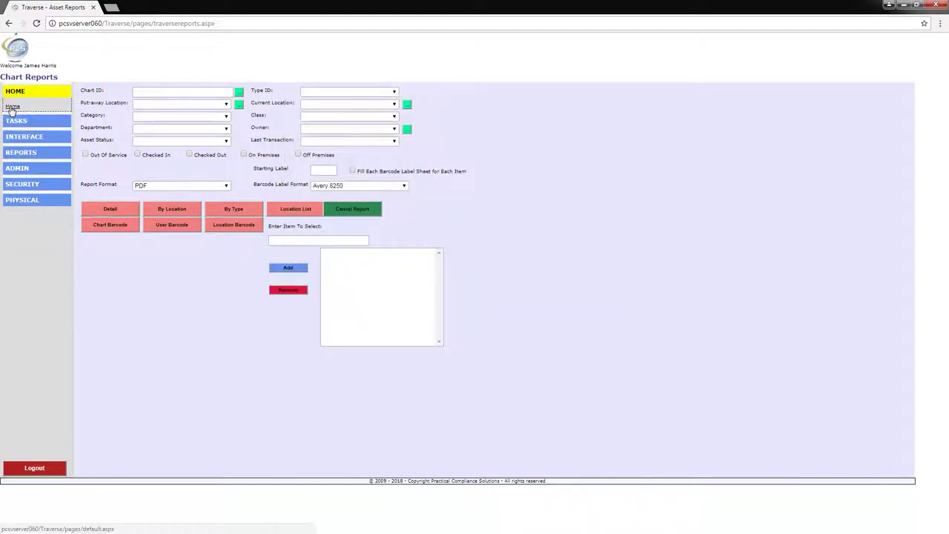
mouse_move(13, 120)
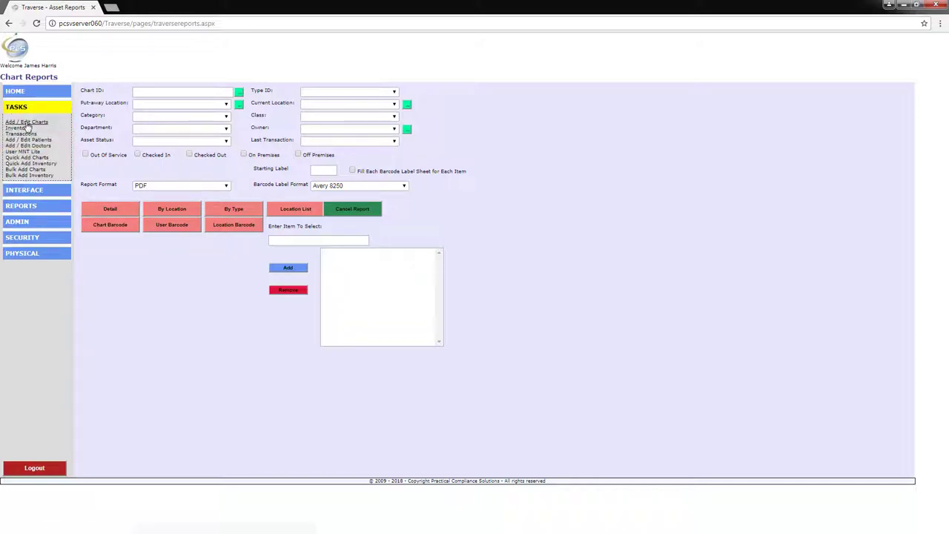
click(22, 134)
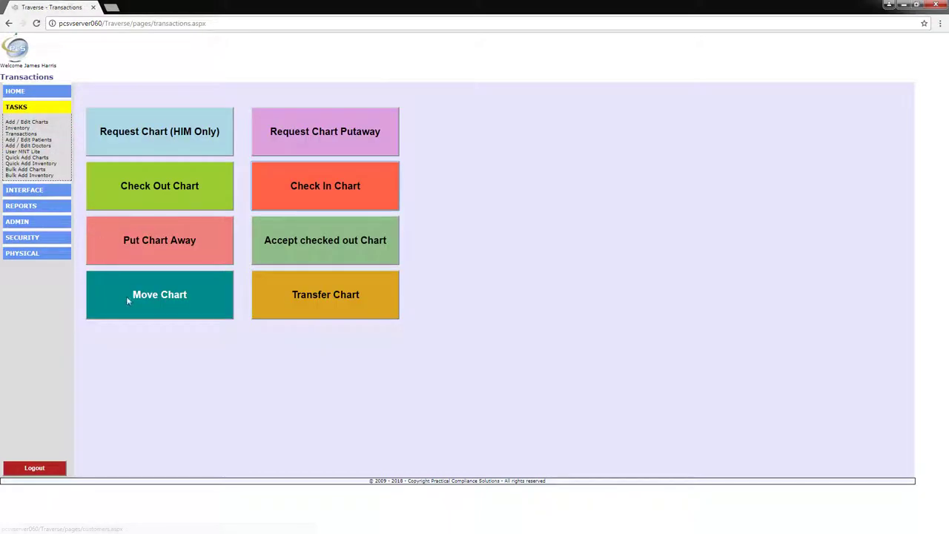
click(127, 298)
click(221, 152)
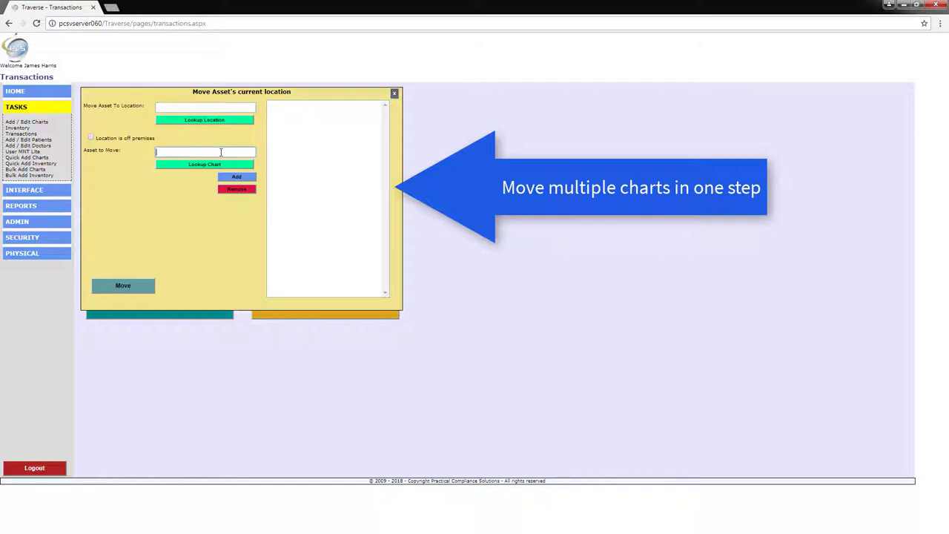
text(1)
key(Return)
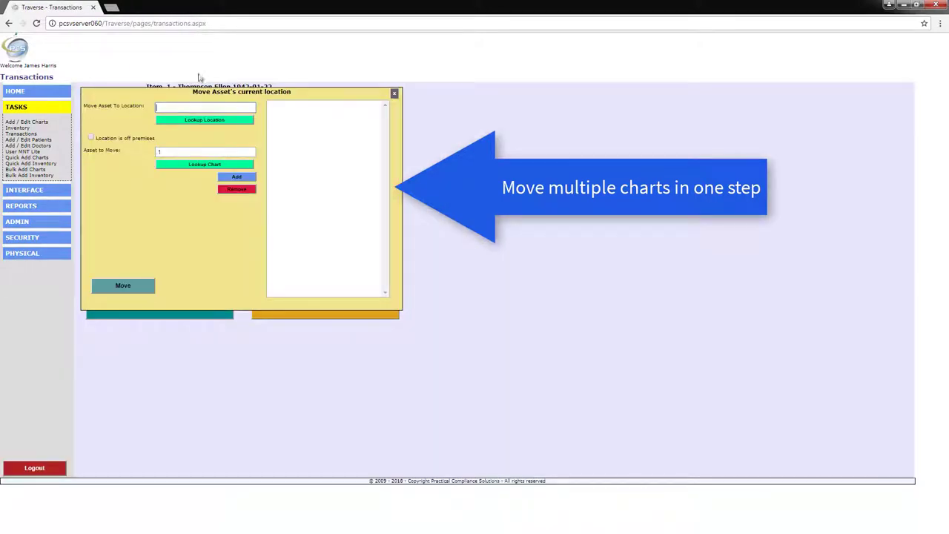
click(227, 180)
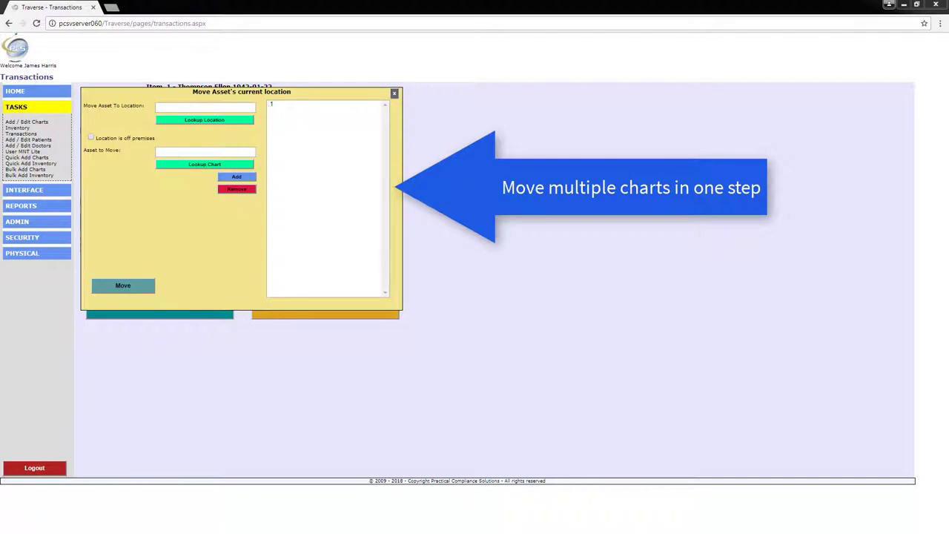
Close the move form, then preview and close the Transfer Chart form
click(21, 133)
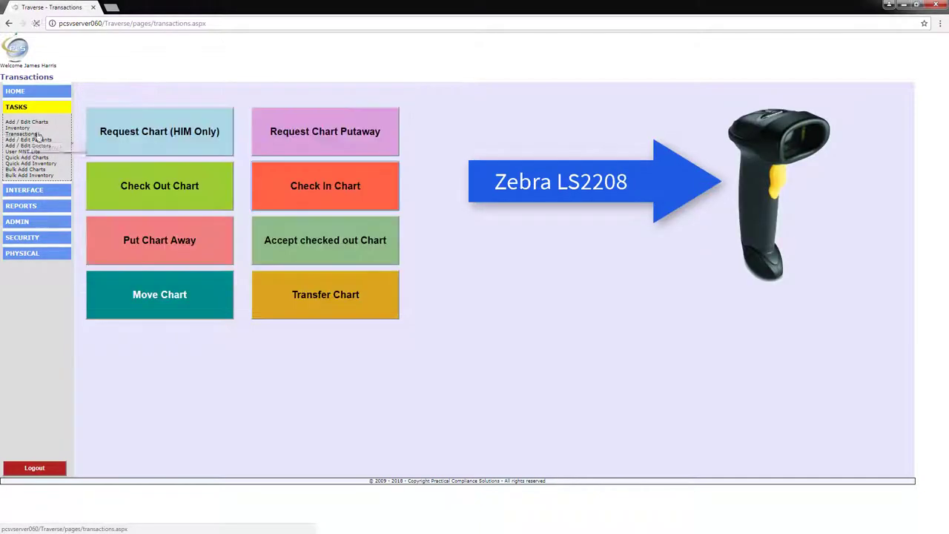
click(307, 305)
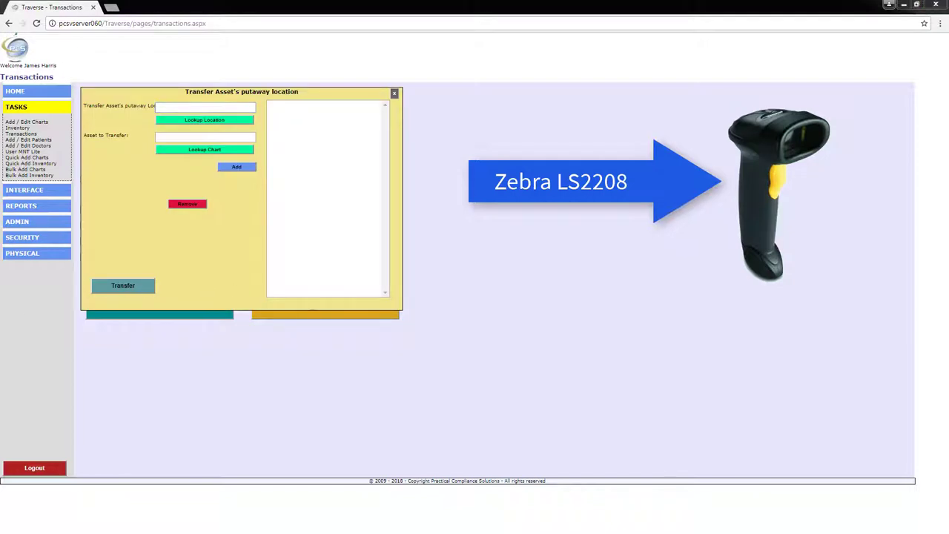
click(394, 93)
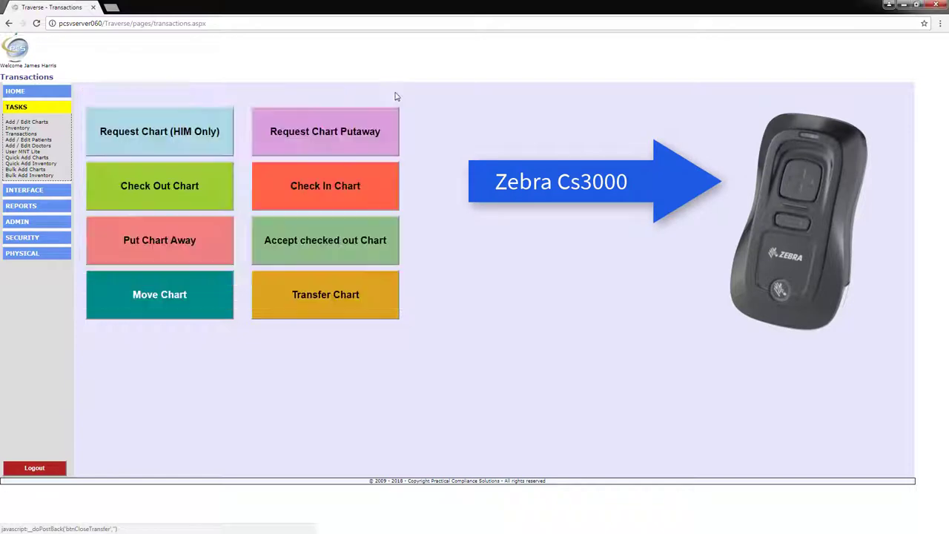
From the Home page, open Bulk Add Charts and select three patients
click(14, 94)
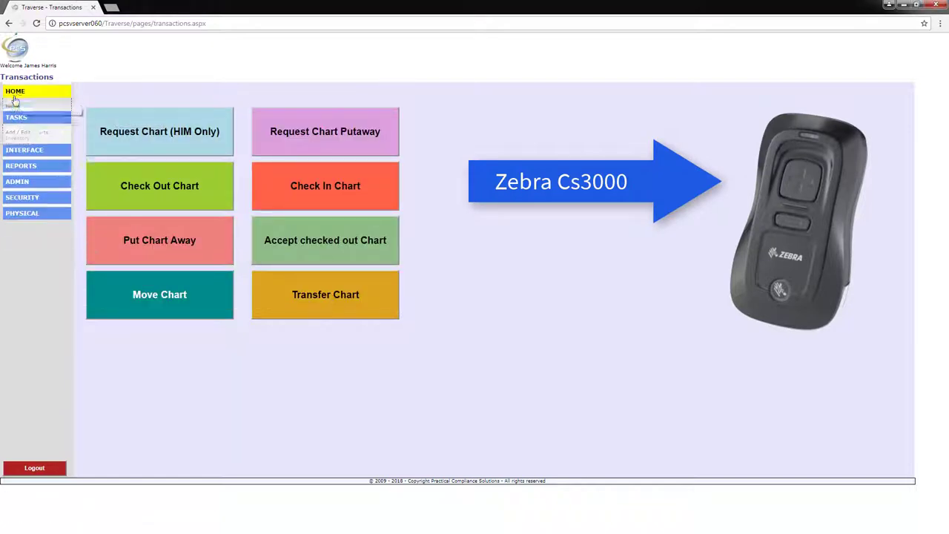
click(13, 107)
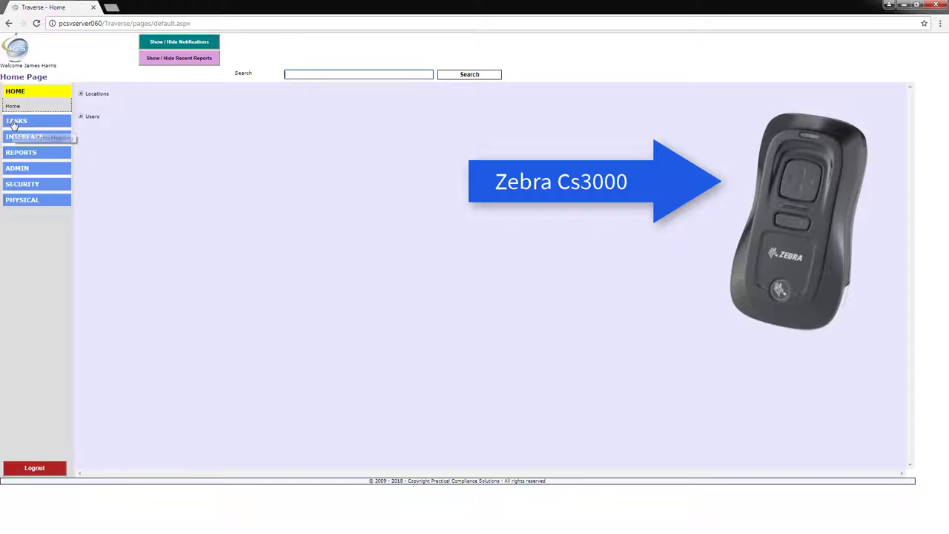
click(16, 122)
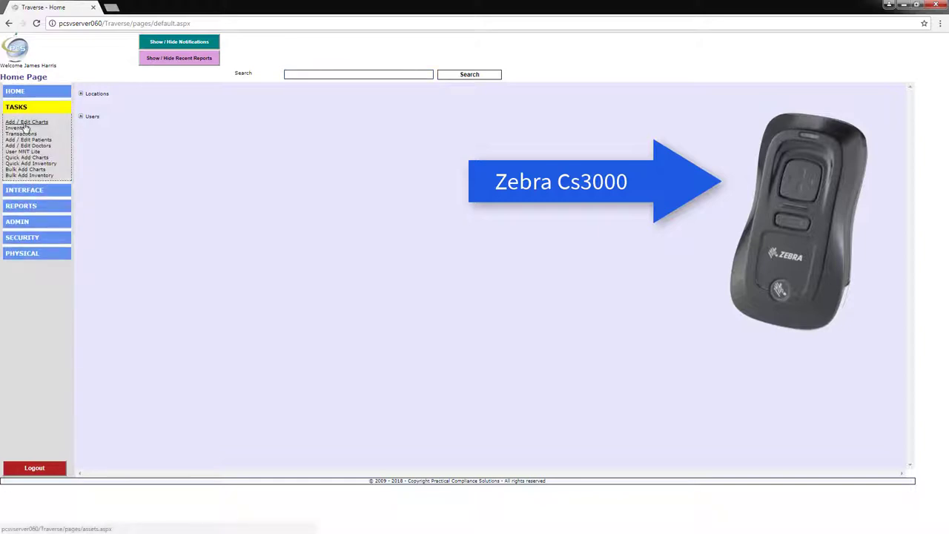
click(27, 174)
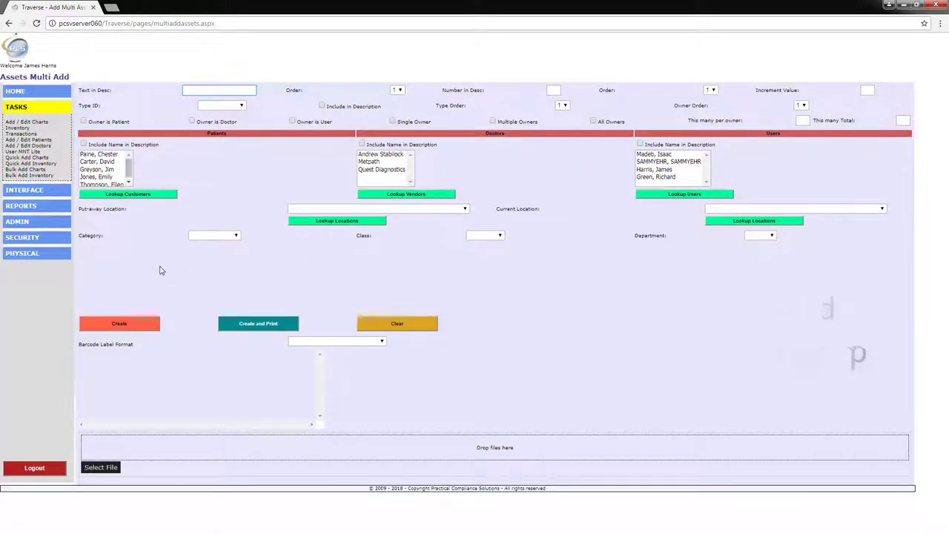
click(97, 162)
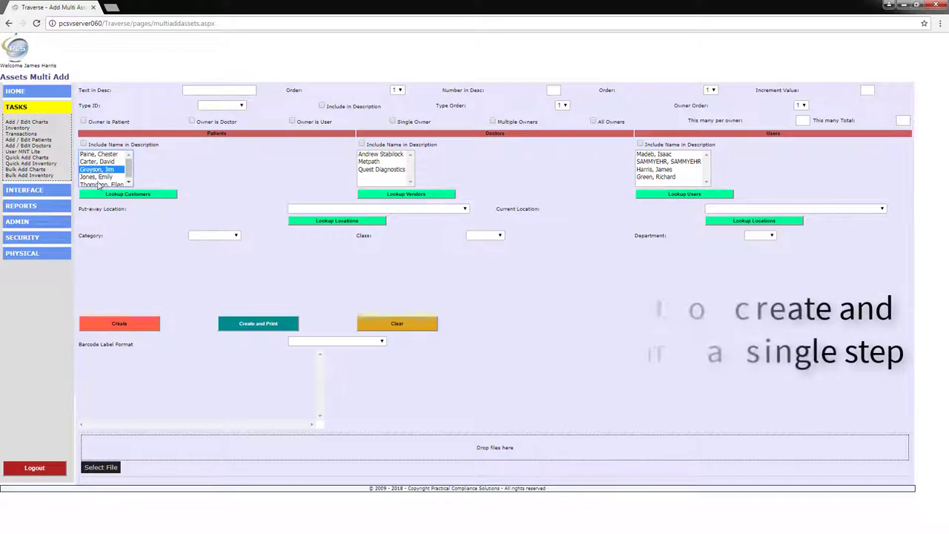
click(99, 176)
click(102, 184)
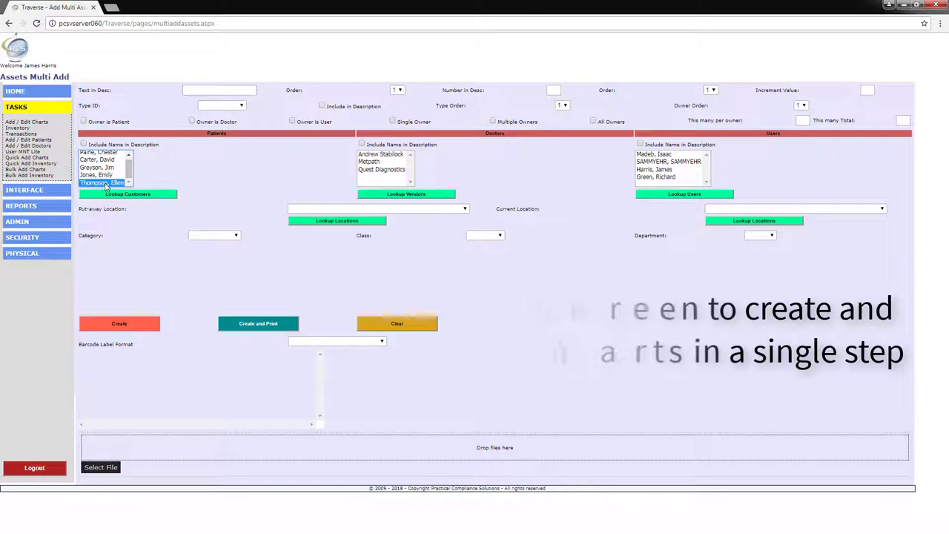
Enter description 2018, tick Owner is Patient, pick Medical Chart type, then return Home
click(220, 91)
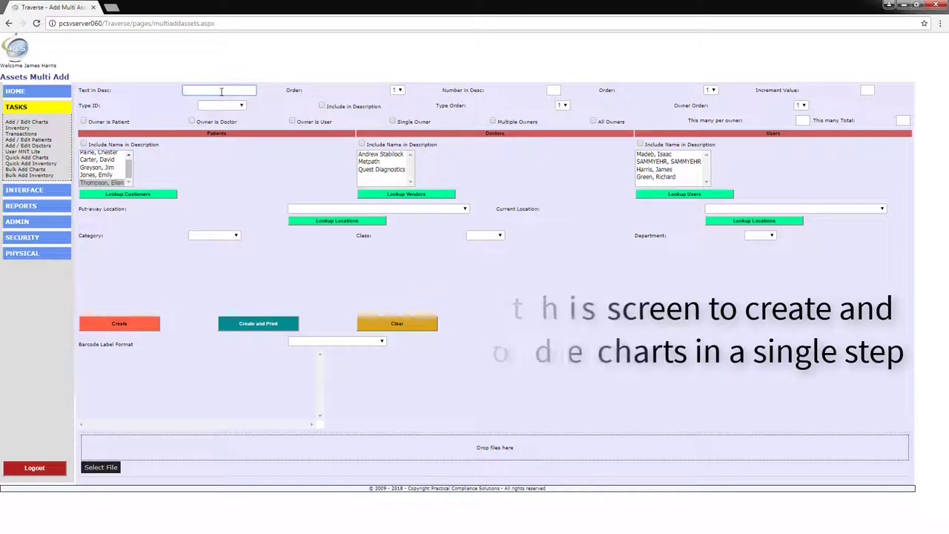
text(2018)
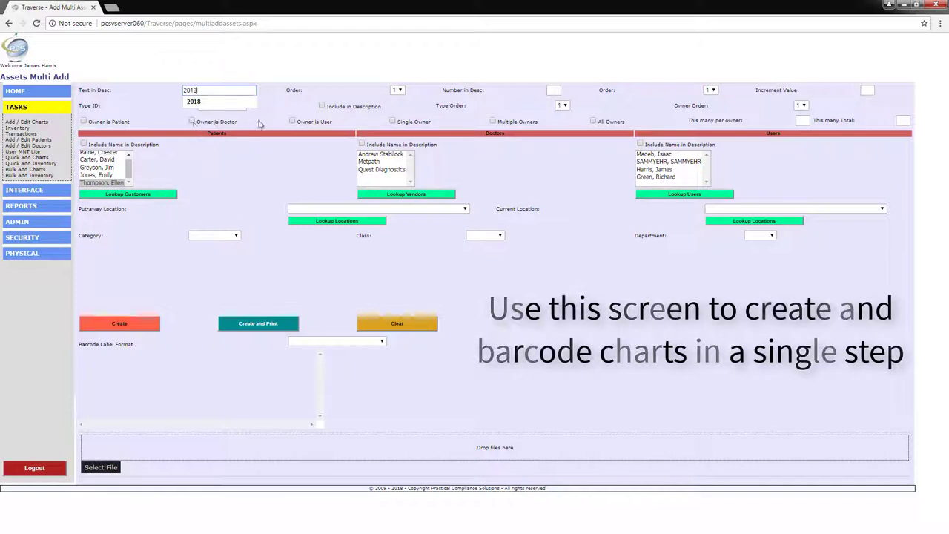
click(83, 121)
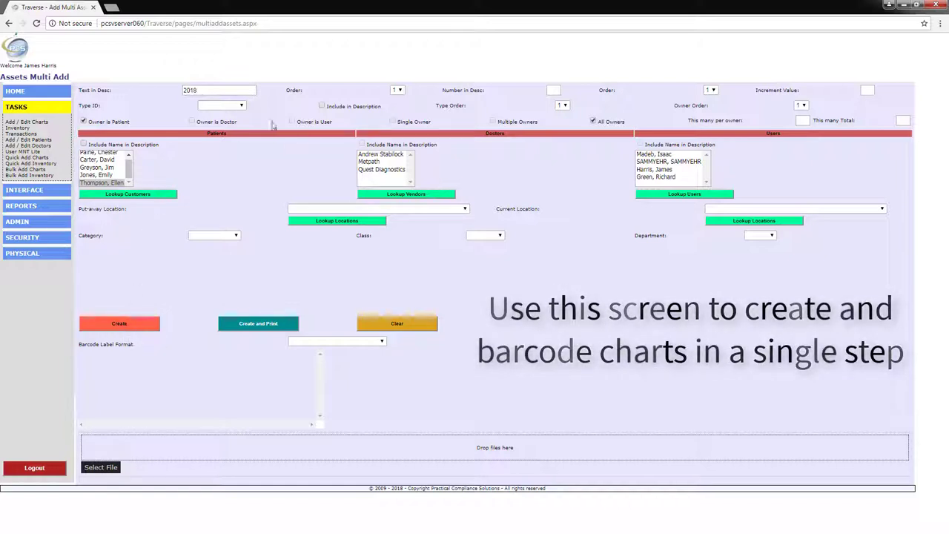
click(242, 105)
click(221, 130)
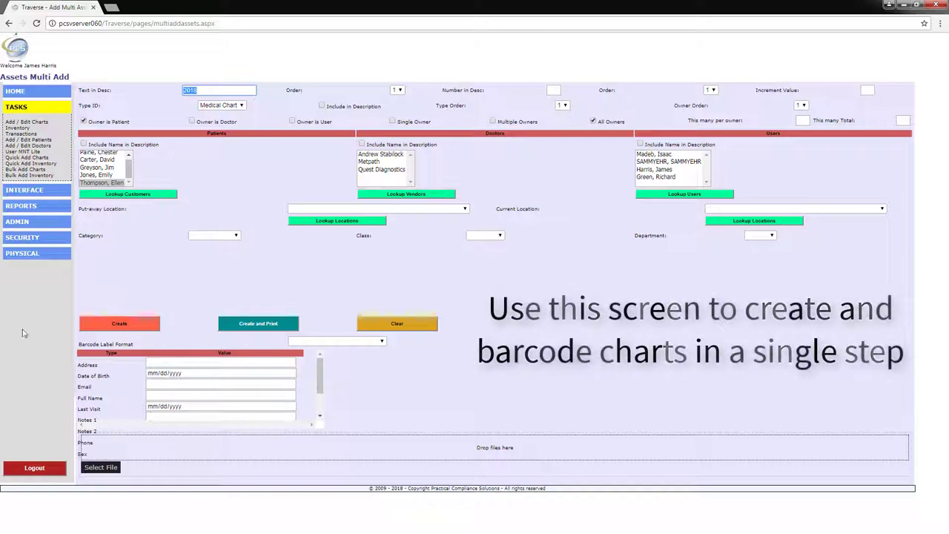
click(15, 91)
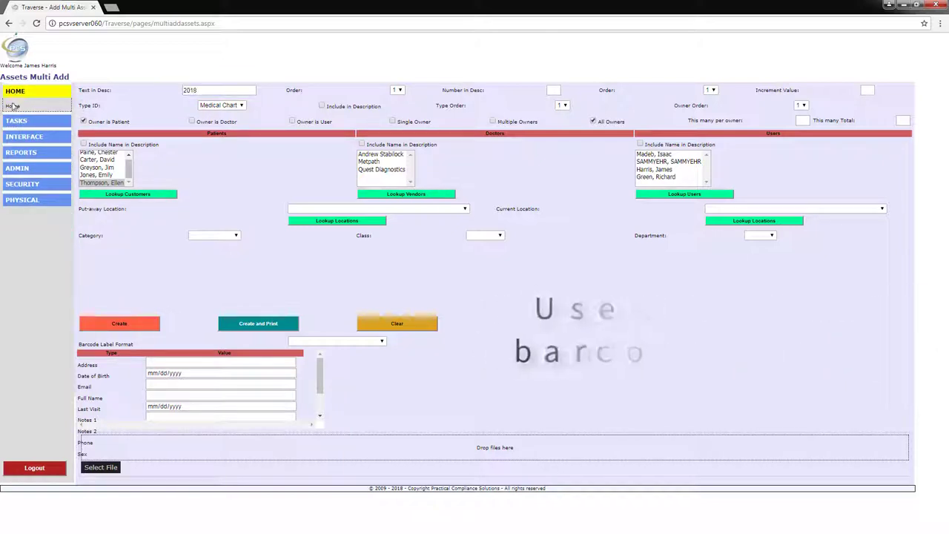
click(12, 107)
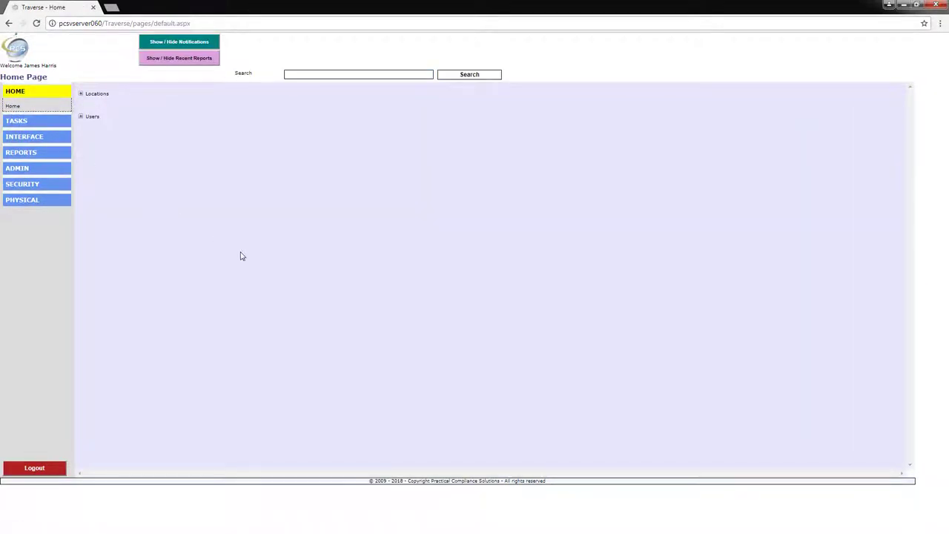